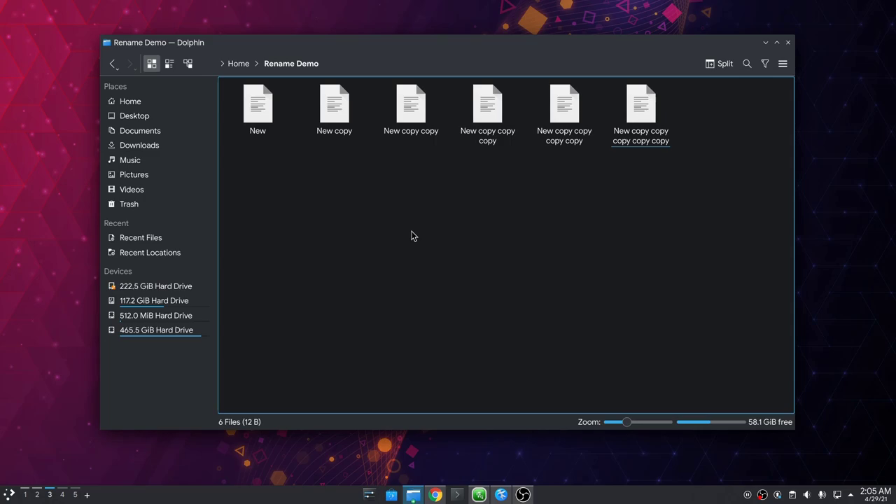
- Rename the first four files inline in succession as aaaaaa, ssssss, ddddddd and ffffffff
left_click(246, 131)
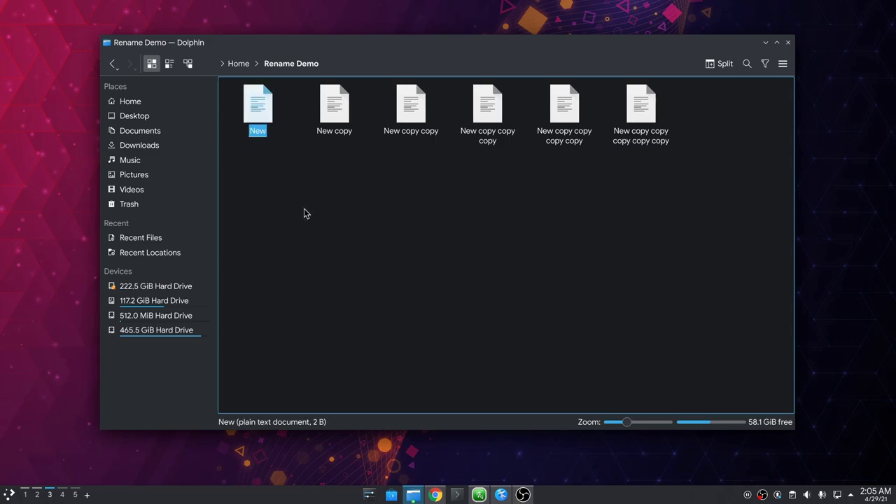
key("F2")
type("aaaaaa")
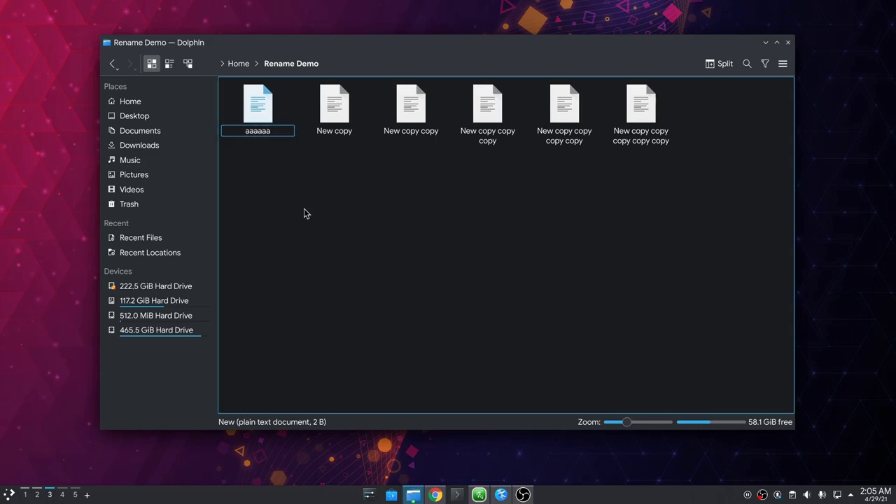
key("Tab")
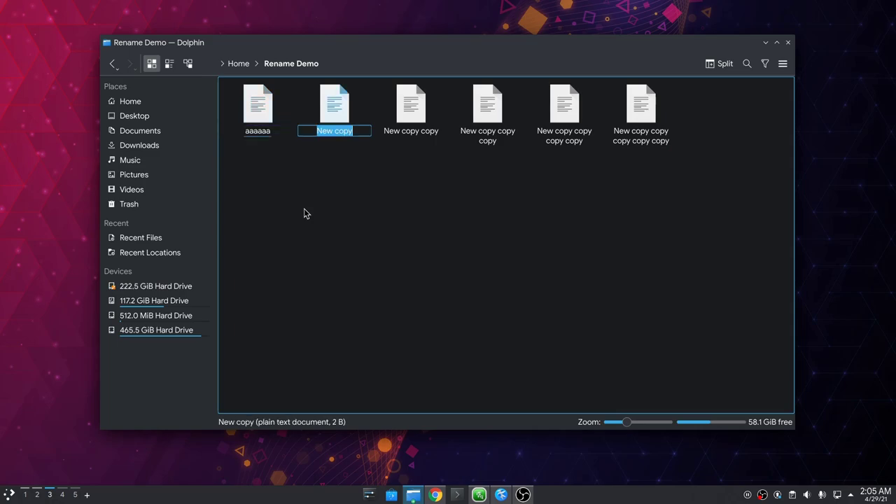
type("ssssss")
key("Tab")
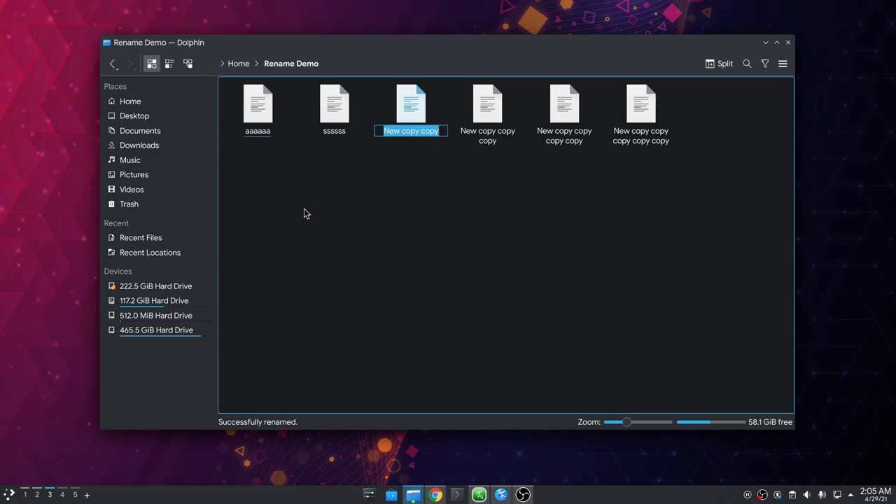
type("ddddddd")
key("Tab")
type("ff")
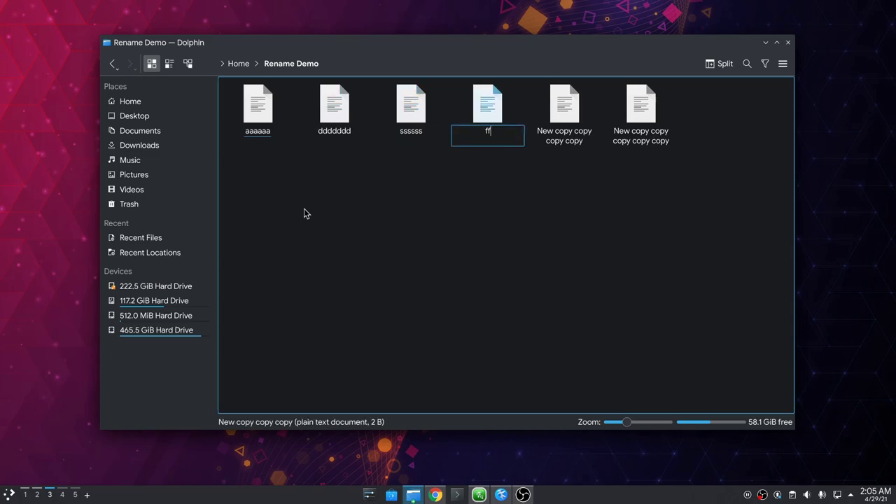
type("ffffff")
- Go back through the inline renaming to the file ddddddd and rename it as qqqqqqqqqqqqq
key("shift+Tab")
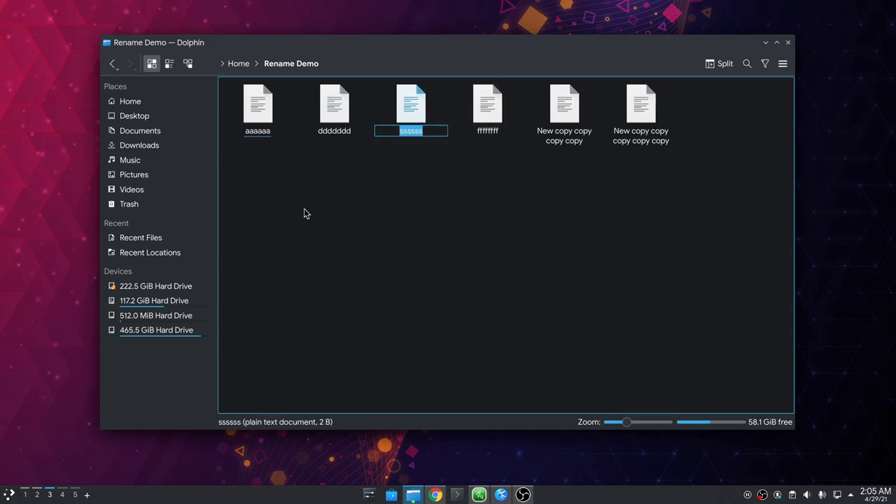
key("shift+Tab")
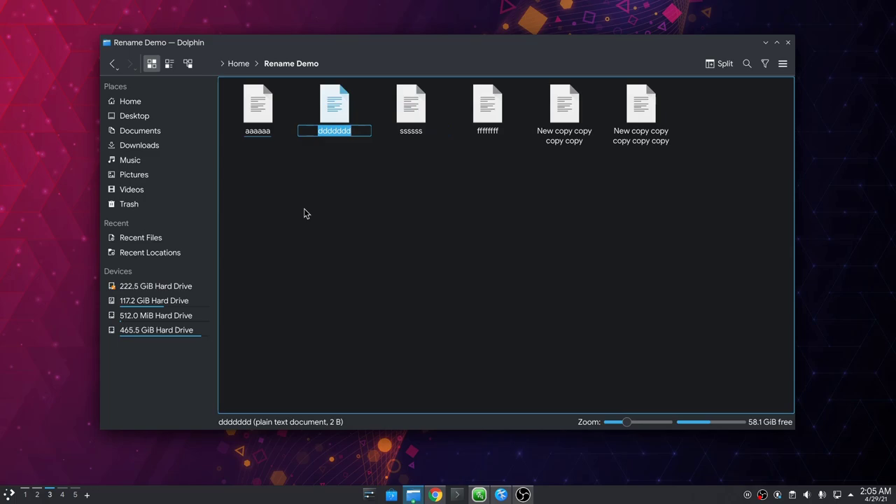
type("qqqqqqqqqqqqq")
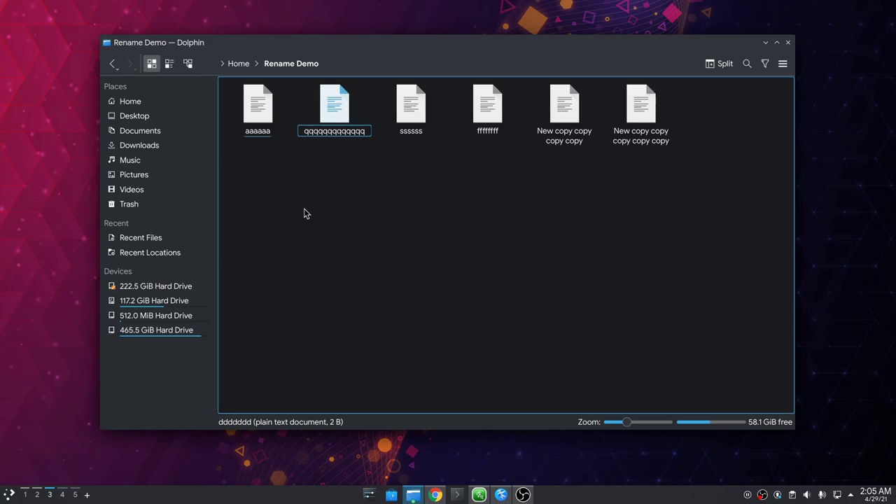
left_click(434, 186)
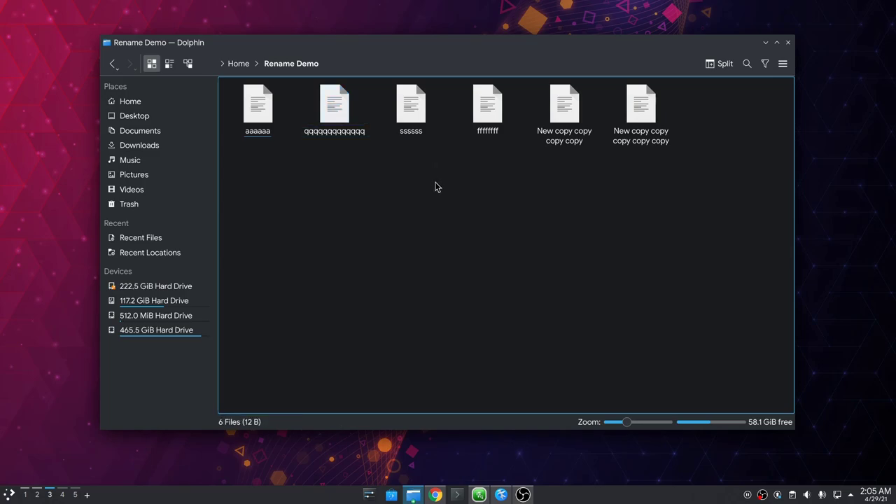
- Sort the files in the Rename Demo folder by name
right_click(435, 186)
mouse_move(534, 253)
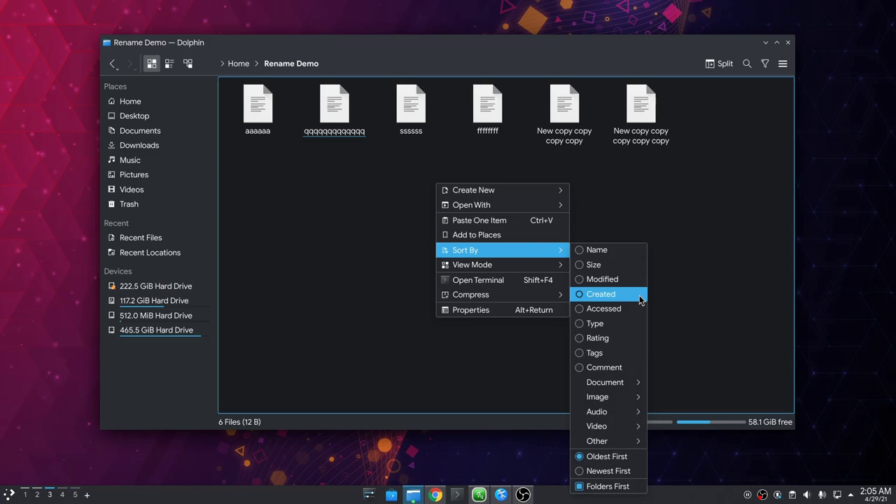
left_click(635, 252)
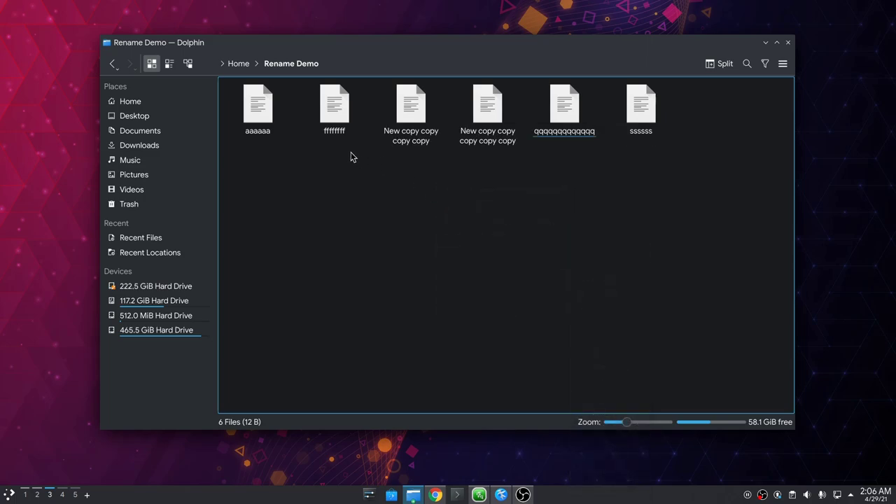
- Starting inline renaming from ffffffff, leave its name as is and rename the two files following it as aaaasss and dddf
left_click(341, 125)
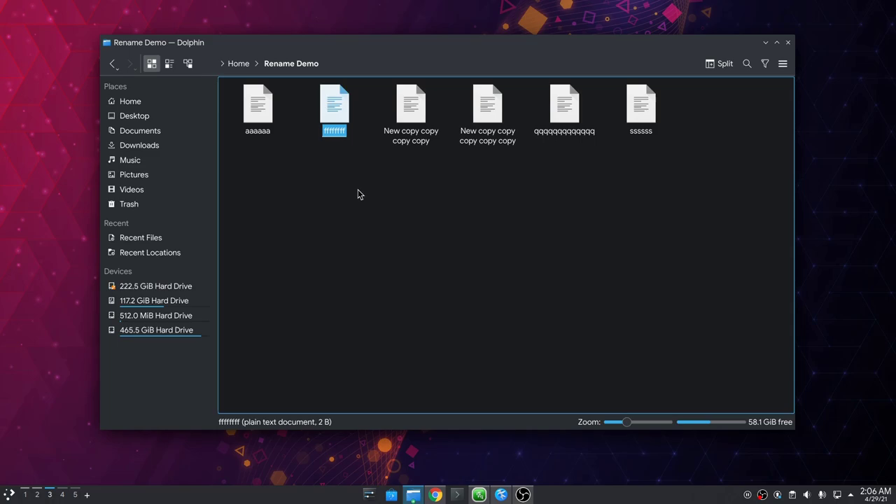
key("F2")
key("Tab")
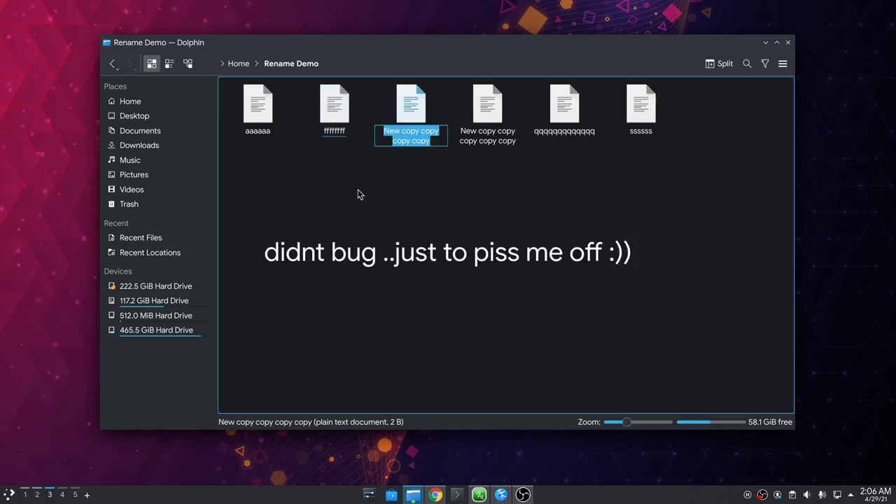
type("aaaasss")
key("Tab")
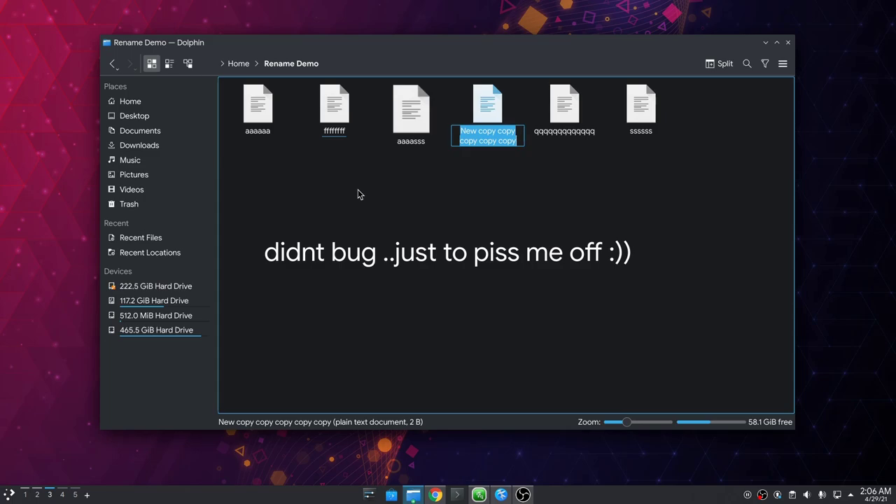
type("dddf")
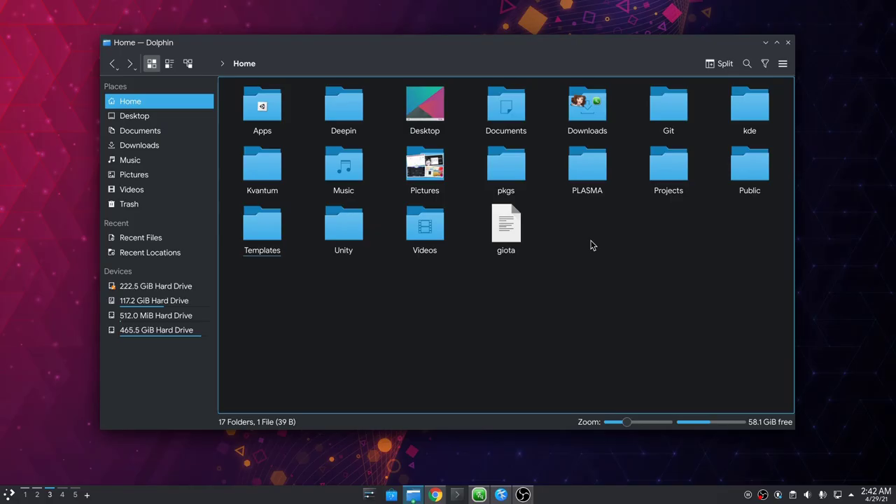
- Create a new folder called Rename Demo in Home and open it
key("F10")
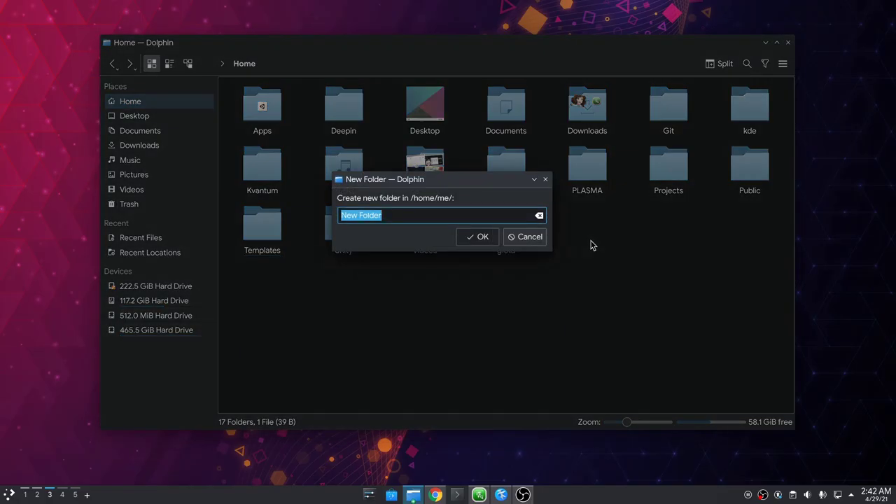
type("Rename Demo")
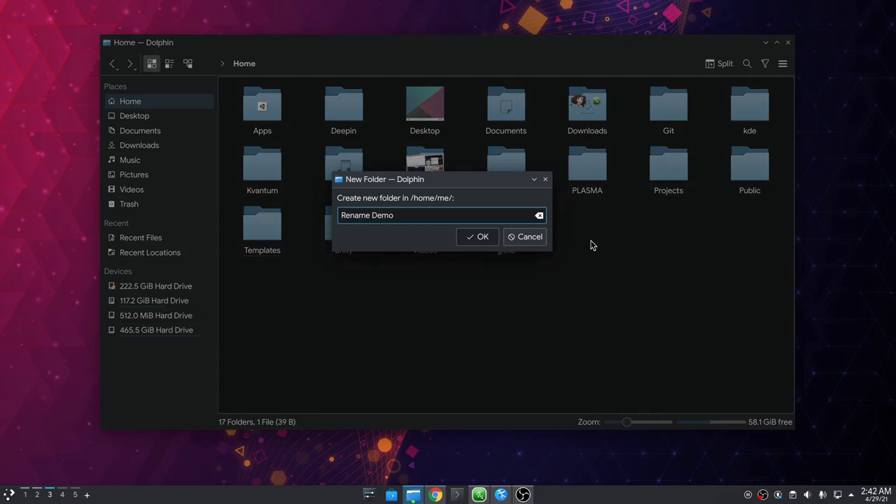
left_click(476, 237)
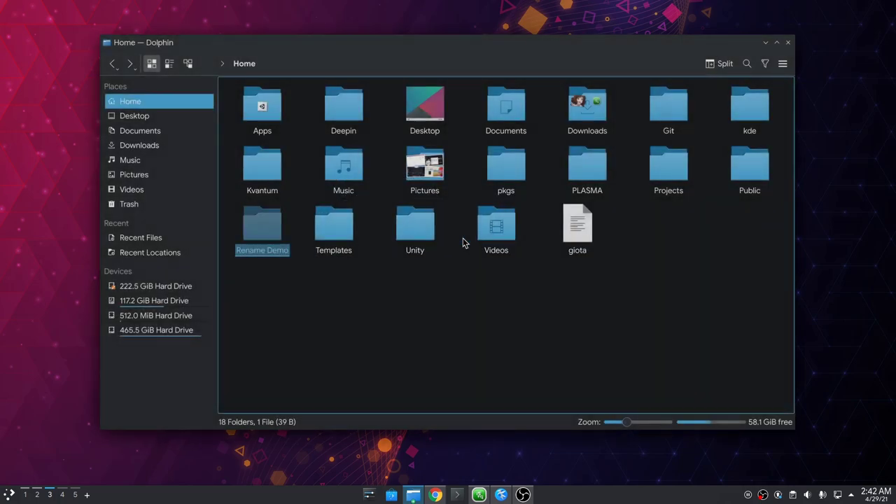
left_click(285, 239)
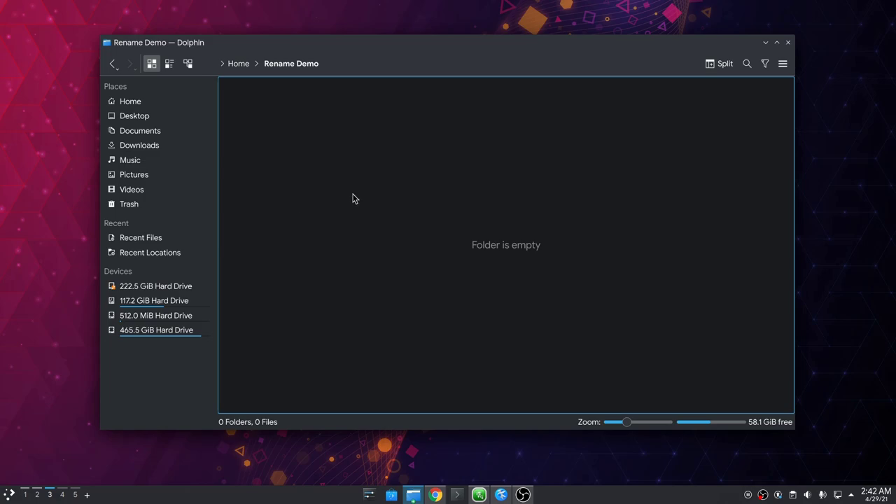
- Create a new text file named New in the empty Rename Demo folder
right_click(387, 158)
mouse_move(490, 166)
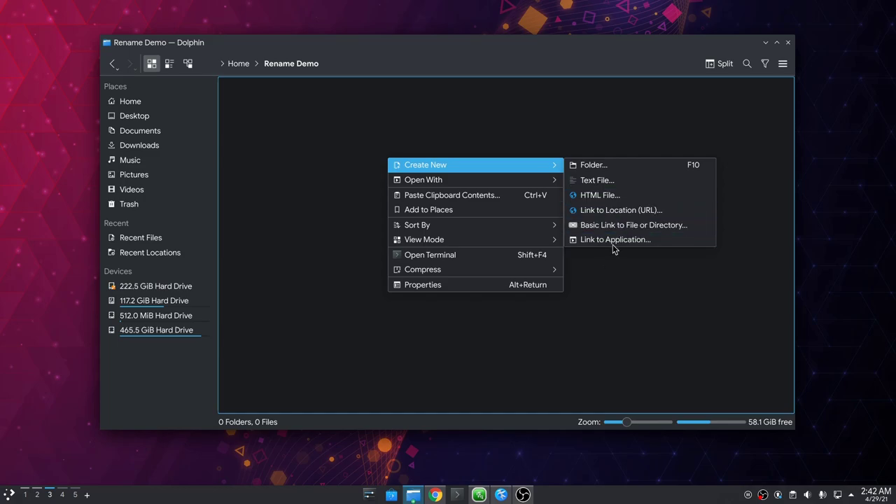
left_click(626, 183)
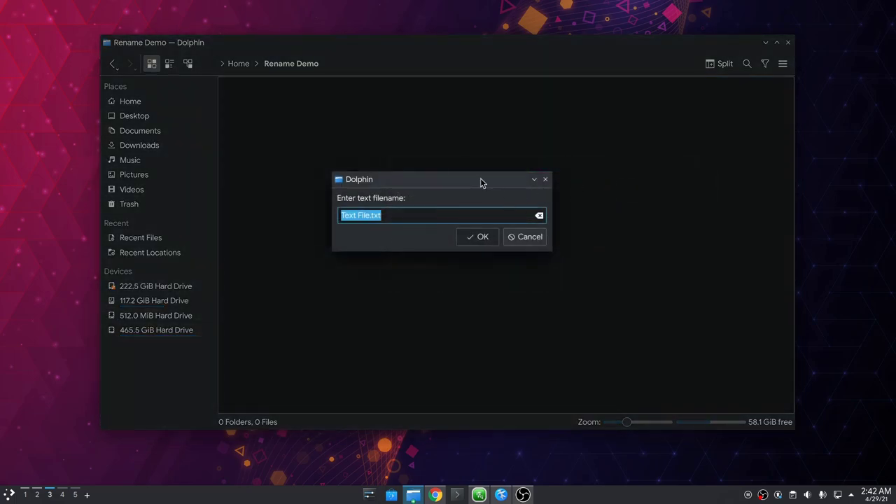
type("New")
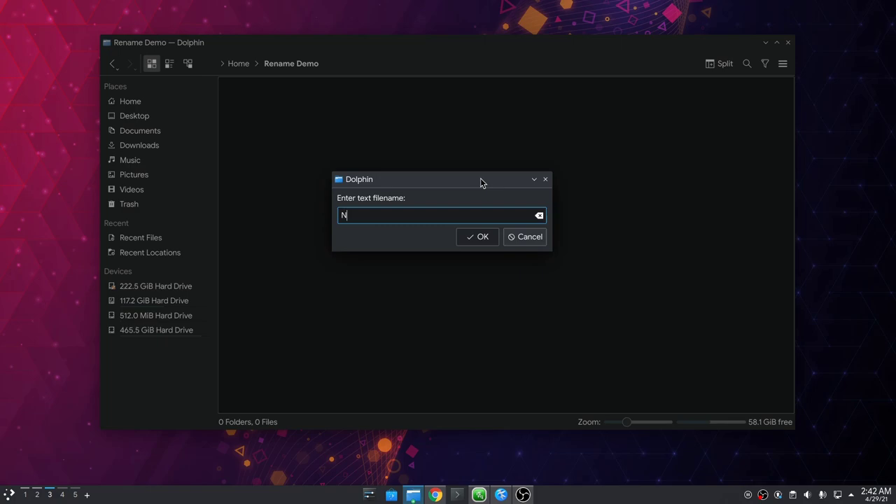
left_click(480, 236)
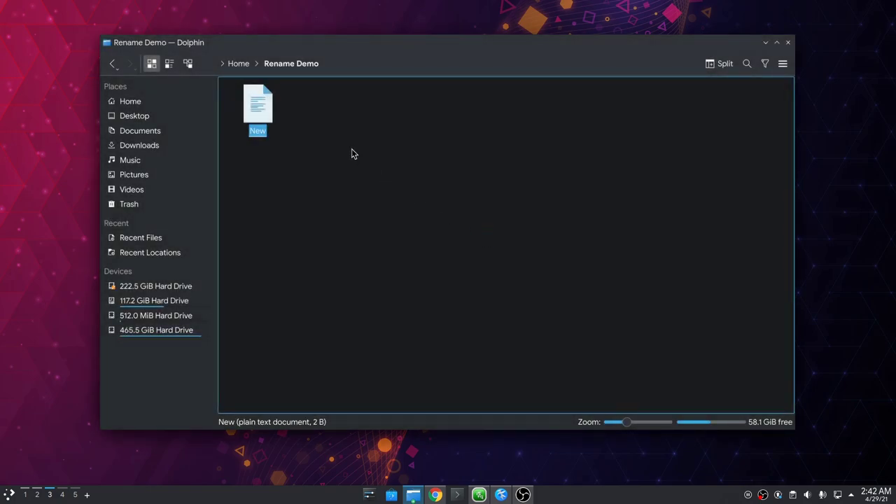
- Duplicate the file New in place, repeating the duplication on each latest copy for five copies in total
right_click(260, 114)
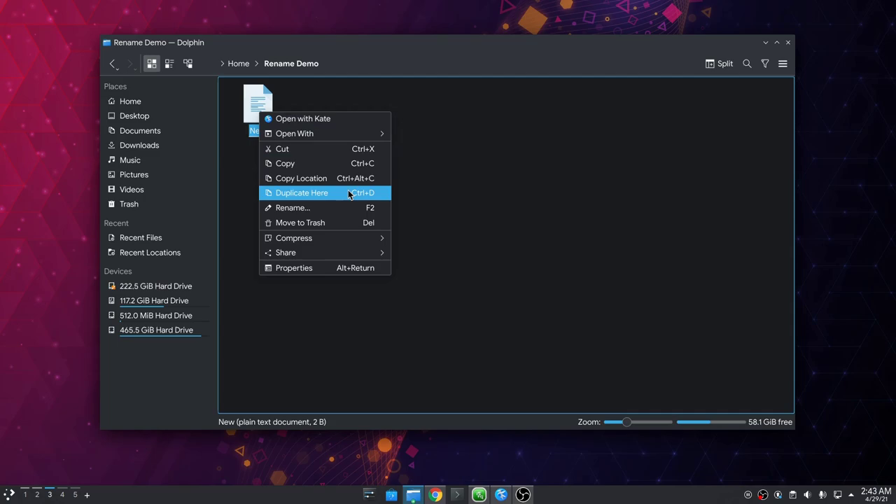
left_click(476, 188)
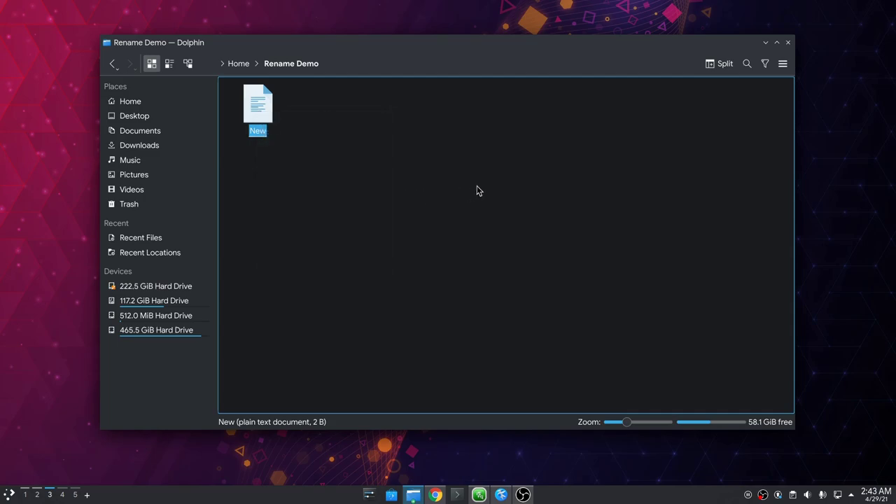
key("ctrl+d")
key("ctrl+d")
key("ctrl+d")
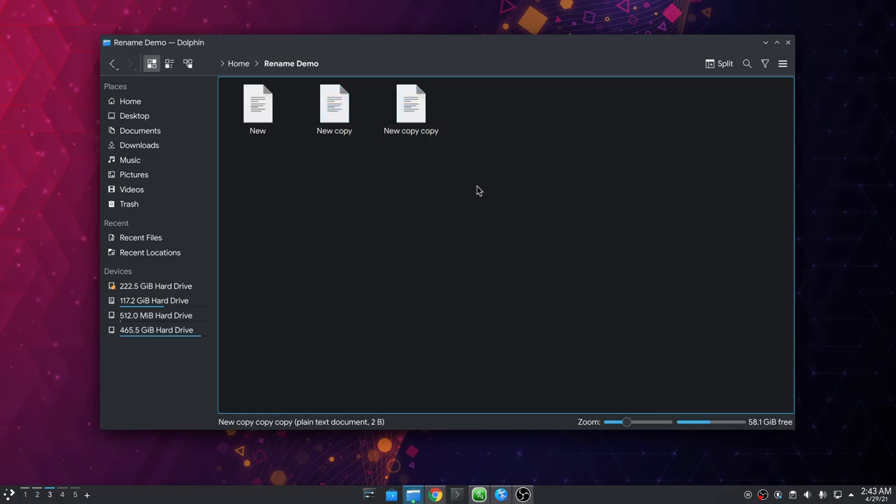
key("ctrl+d")
key("ctrl+d")
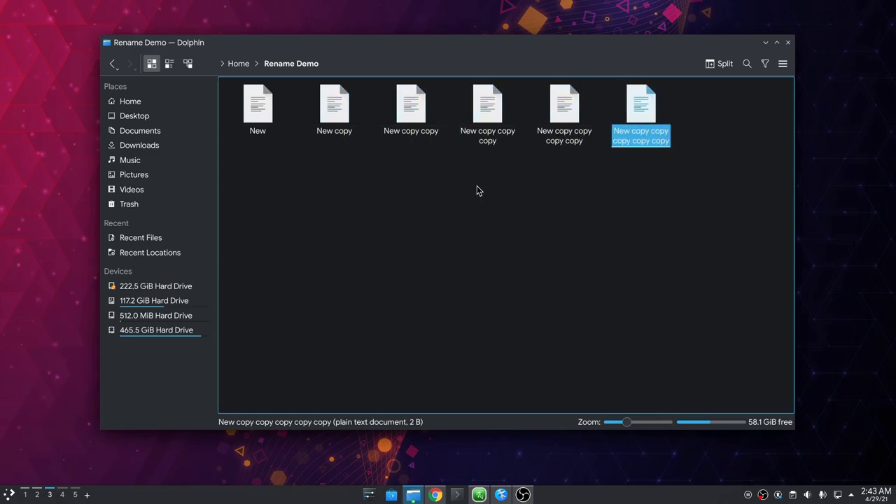
- Select all five duplicates and move them to the trash, keeping only the original file New
left_click(564, 132)
left_click(490, 134)
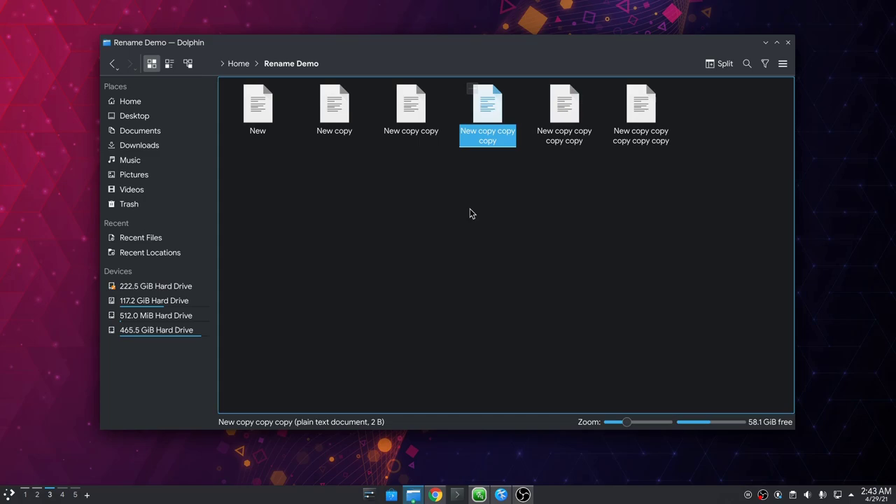
left_click(558, 199)
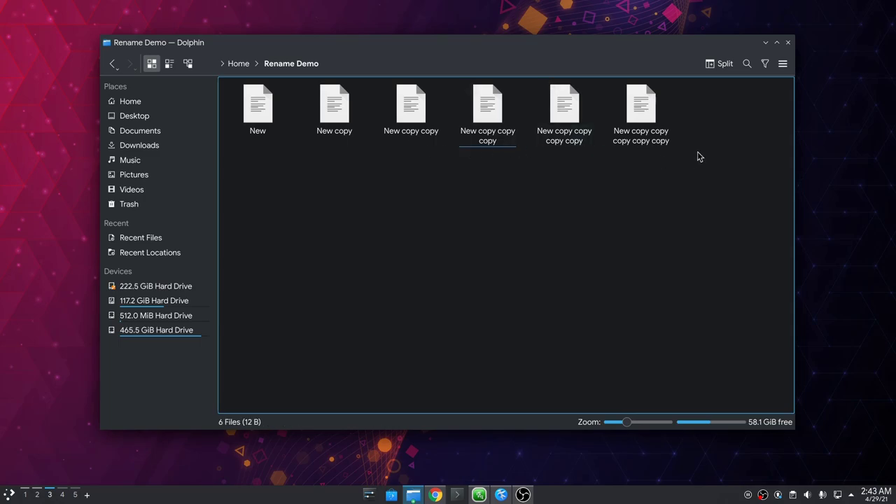
left_click_drag(709, 133, 314, 119)
key("Delete")
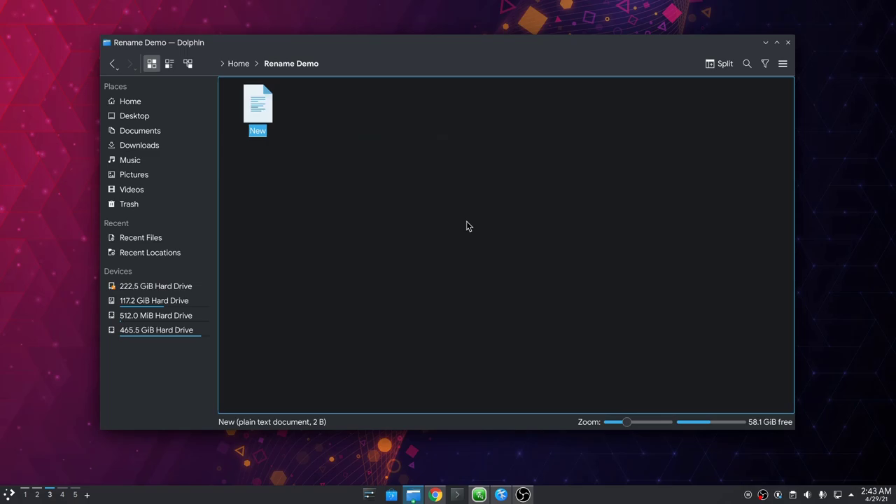
- Copy the file New and paste it into the same folder, pausing and resuming the copy job
right_click(271, 117)
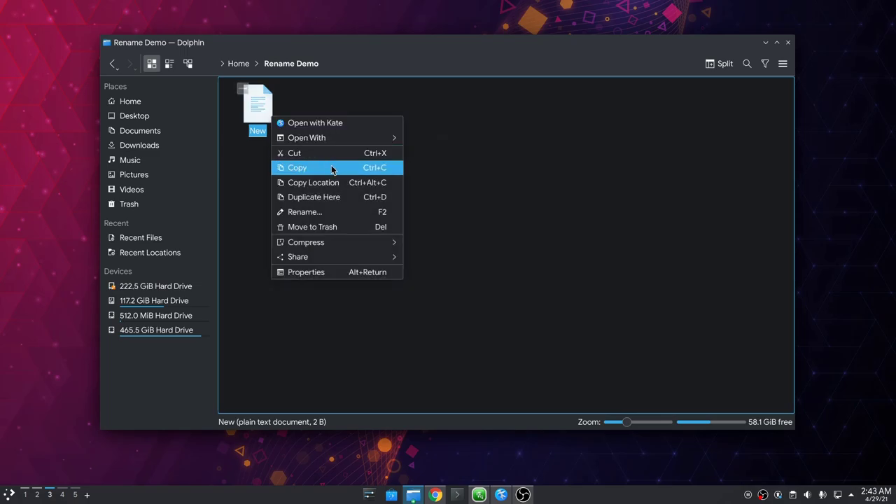
left_click(516, 200)
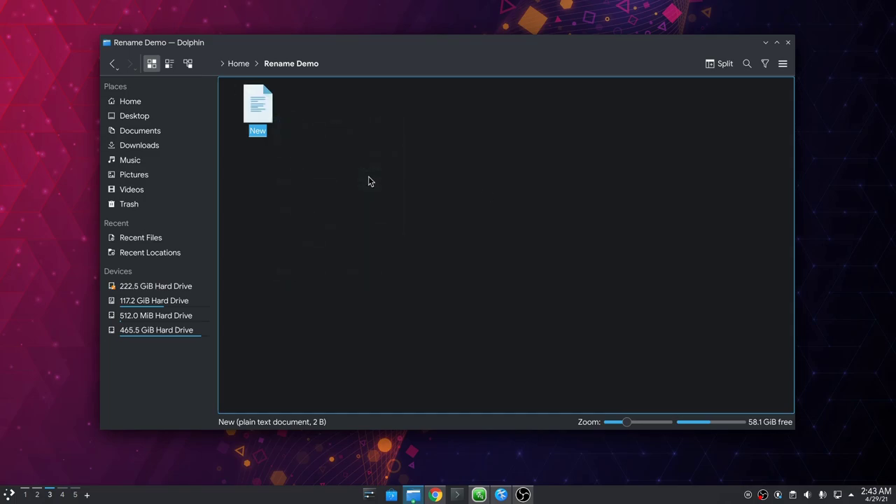
key("ctrl+v")
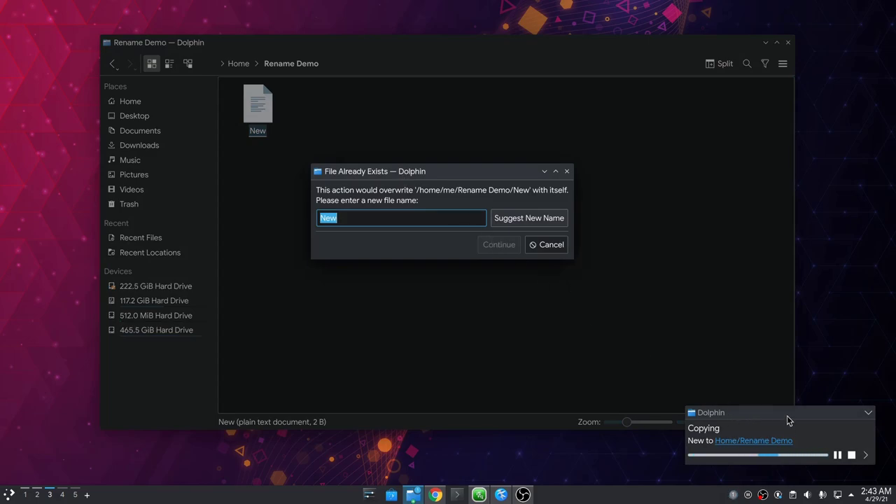
left_click(839, 455)
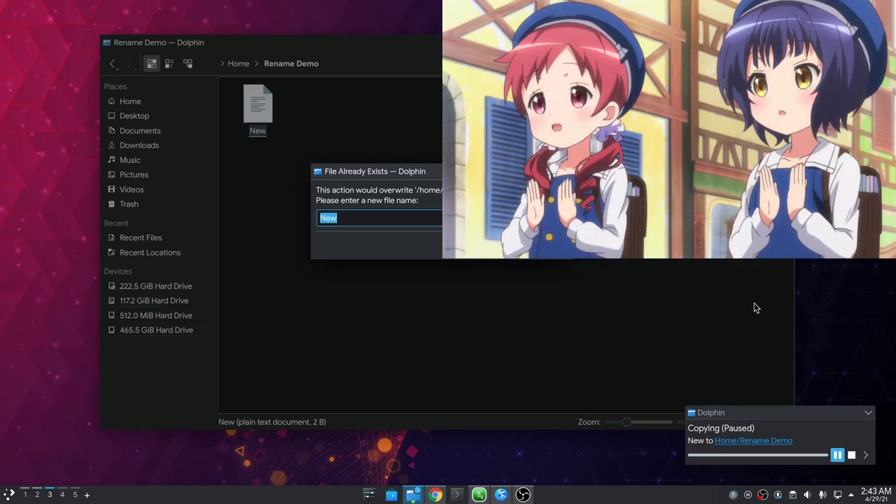
left_click(837, 455)
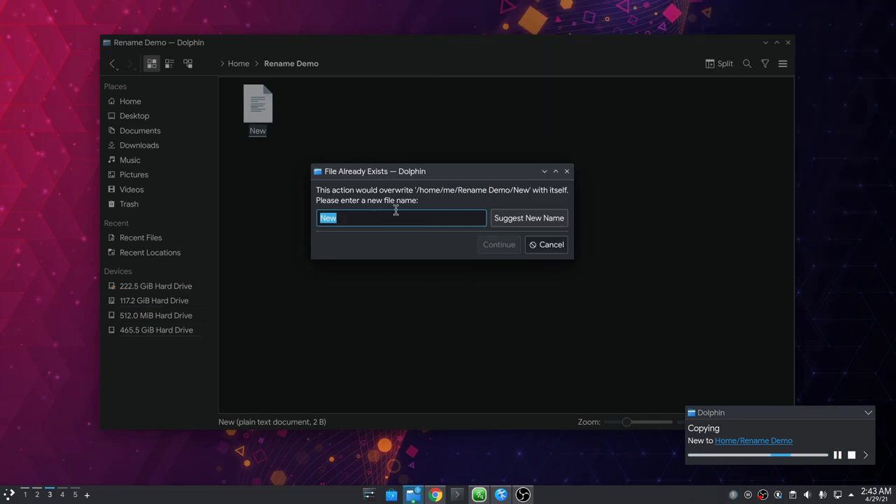
- Try name suggestions for the pasted file based on New and on Hello, and restore the name to New
left_click(543, 218)
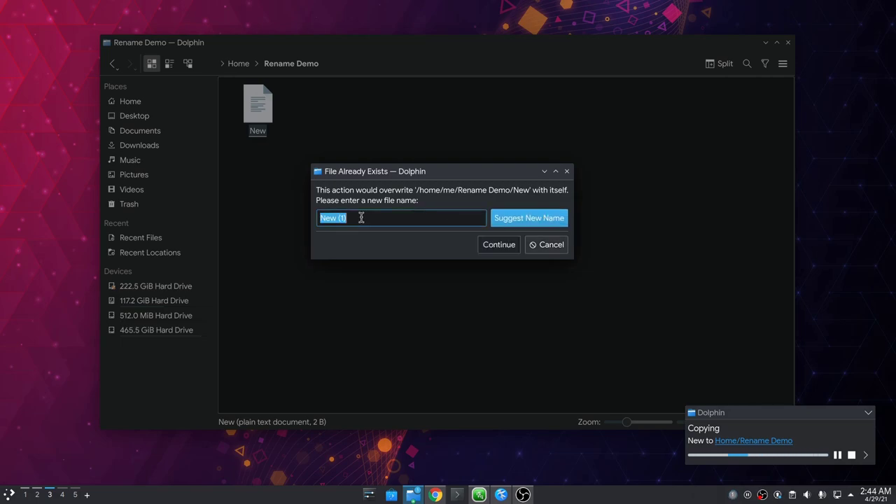
type("Hello")
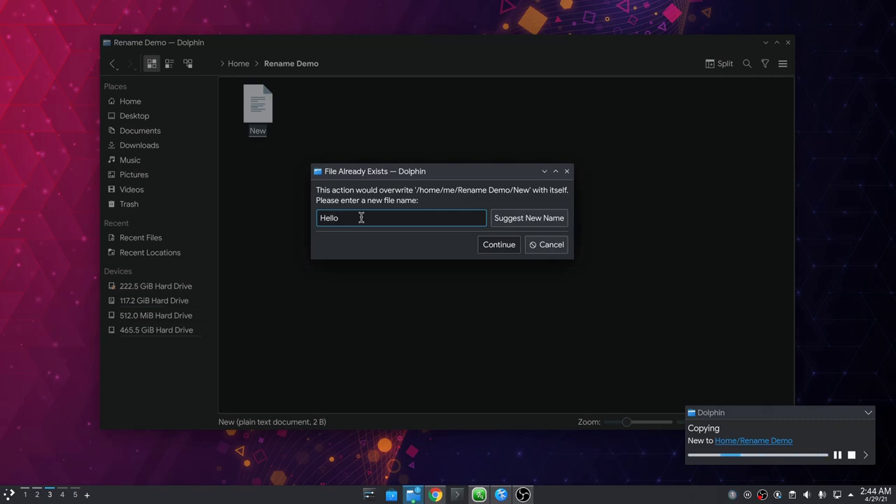
left_click(534, 221)
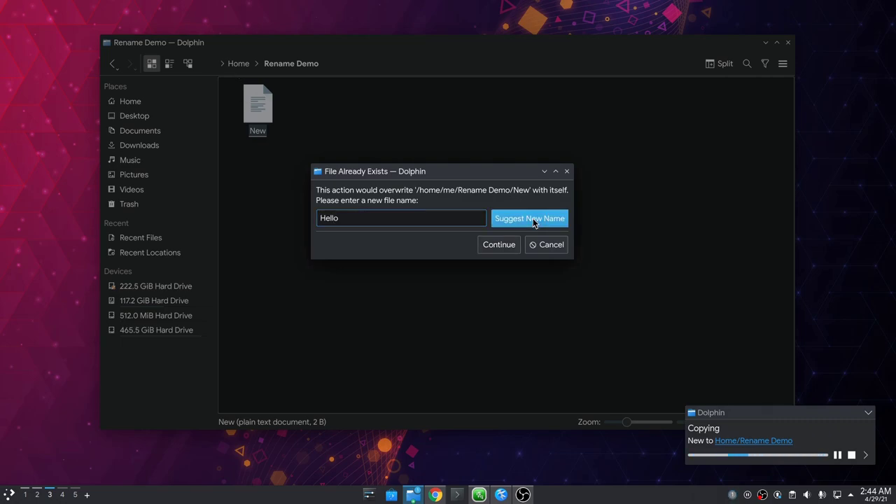
left_click(399, 222)
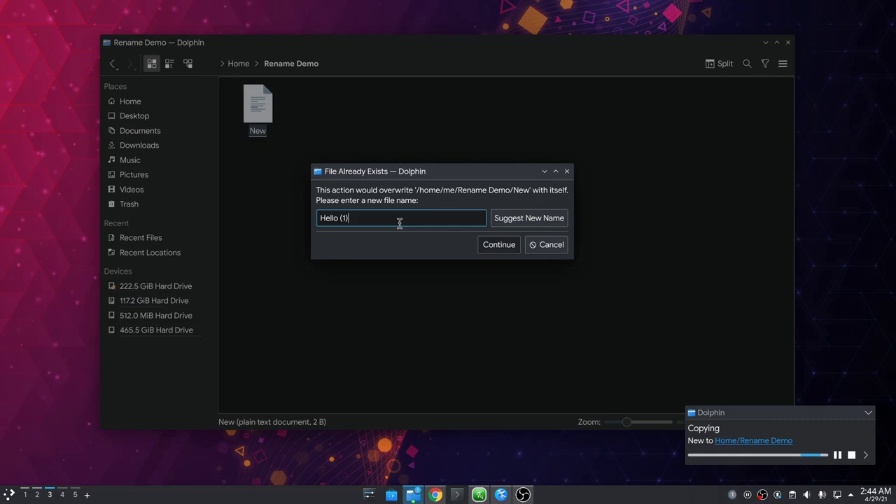
key("BackSpace")
key("BackSpace")
key("BackSpace")
key("BackSpace")
key("BackSpace")
key("BackSpace")
type("New")
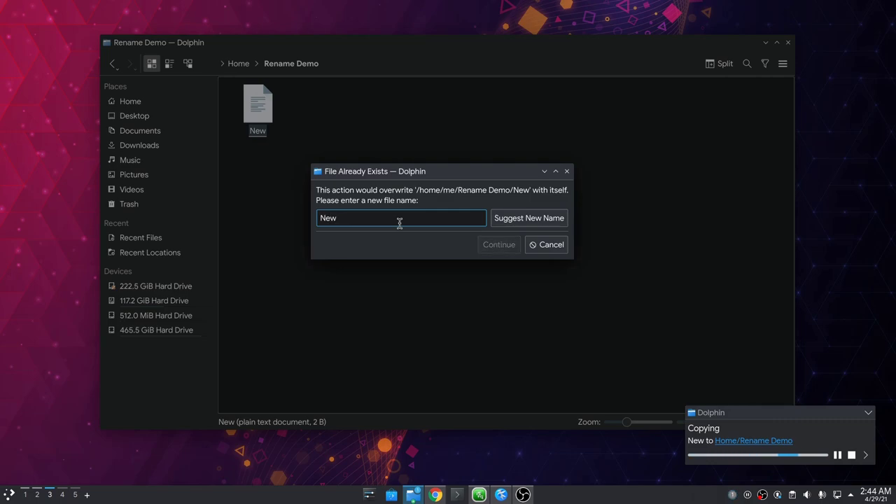
- Have a new name suggested for the pasted file and continue the copy as New (1)
left_click(530, 217)
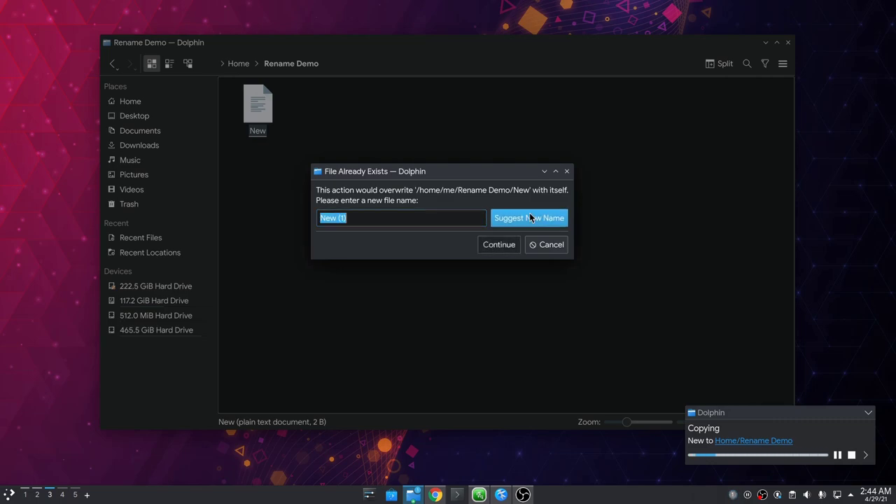
left_click(499, 244)
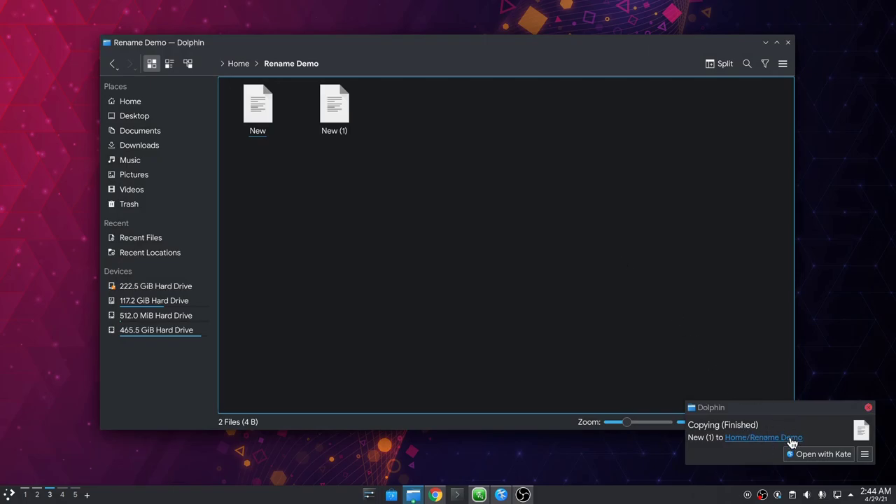
left_click_drag(774, 440, 586, 171)
- Copy both New and New (1) into the same folder with automatic renaming applied to all, and clear the selection
left_click_drag(385, 100, 231, 125)
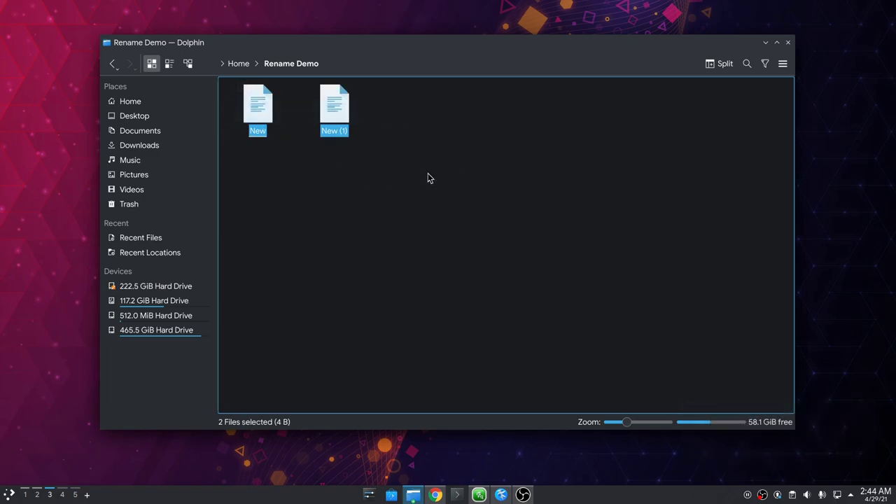
key("ctrl+v")
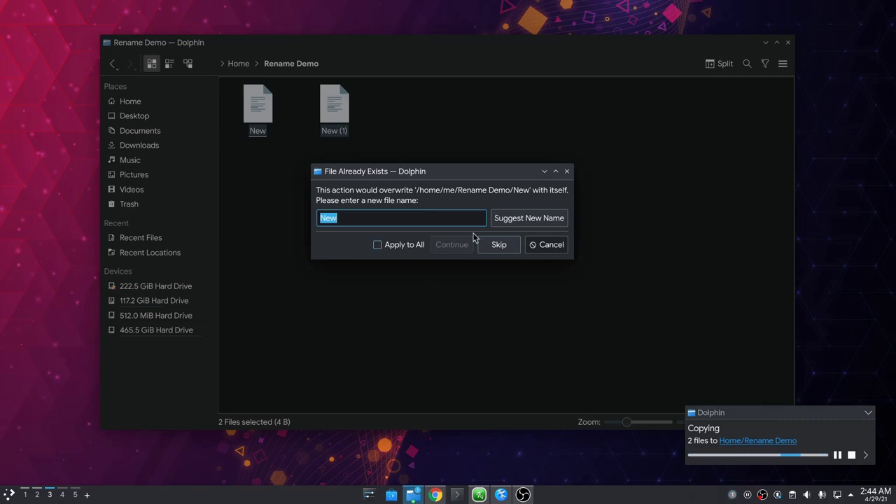
left_click(516, 218)
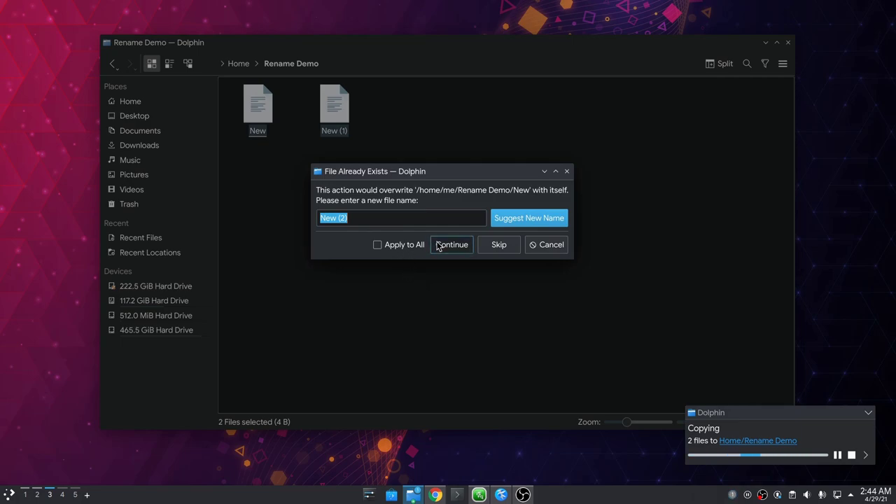
left_click(399, 246)
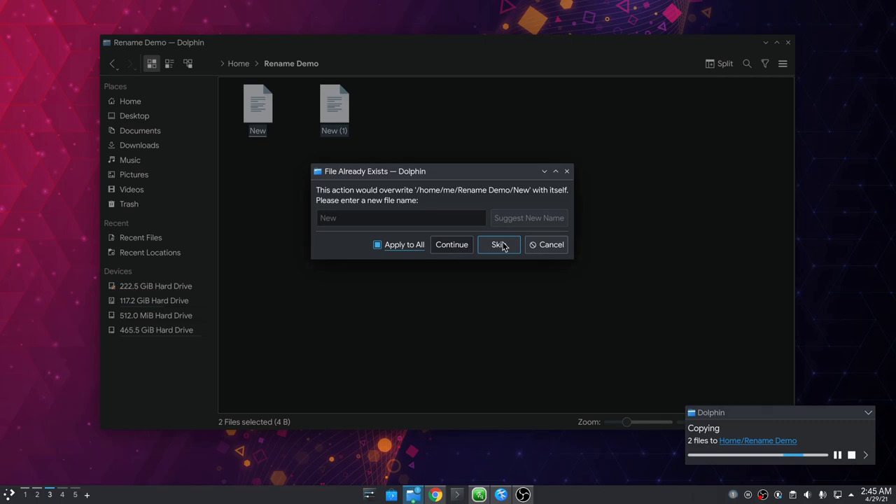
left_click(454, 246)
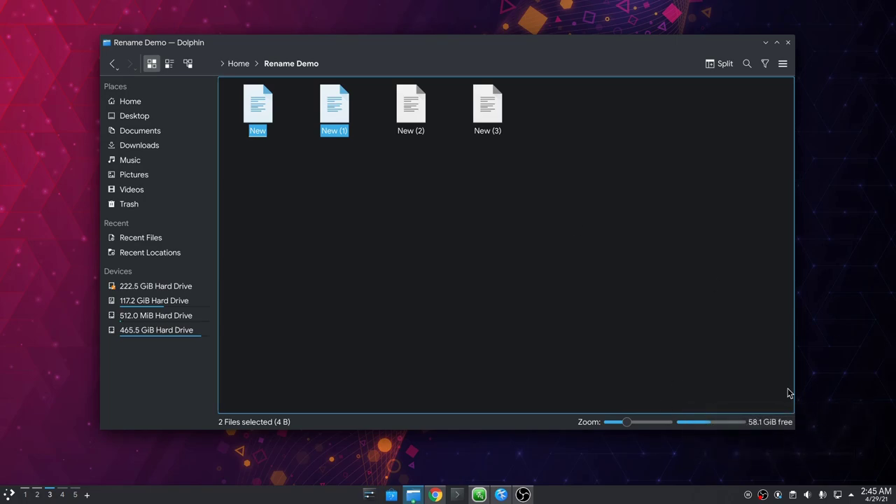
key("Escape")
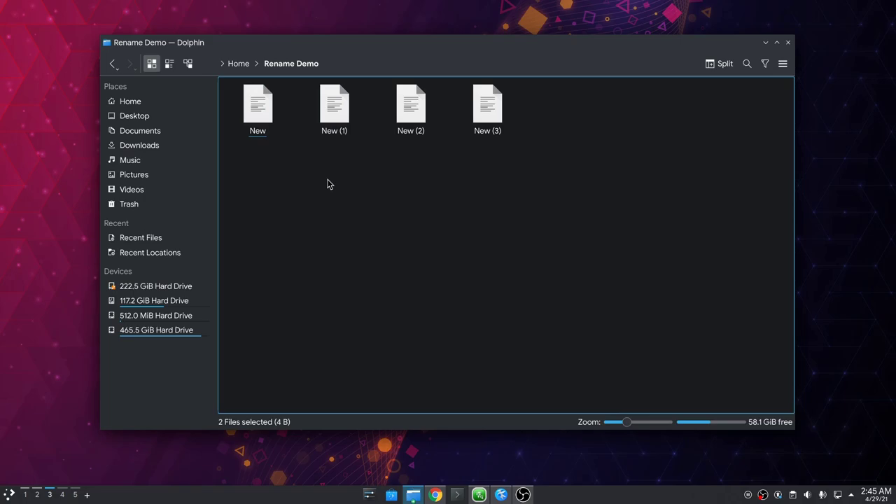
left_click(328, 184)
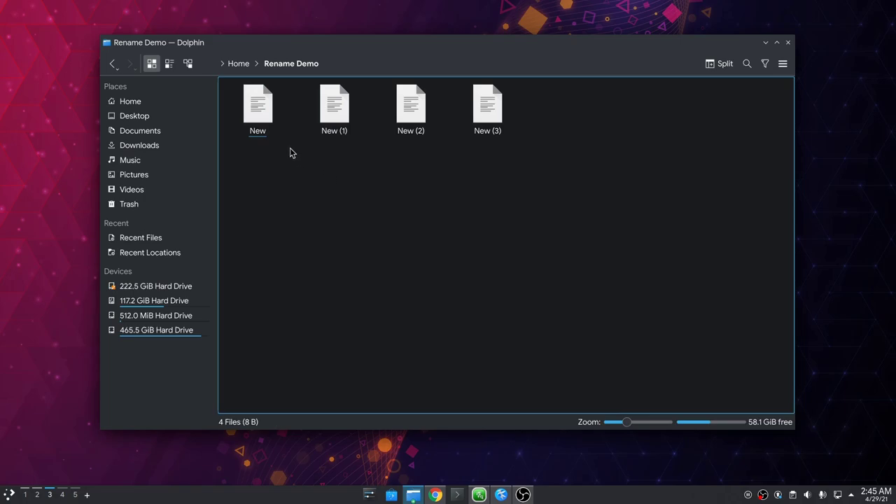
- Duplicate the file New (3) in place and duplicate the resulting copy as well
right_click(486, 131)
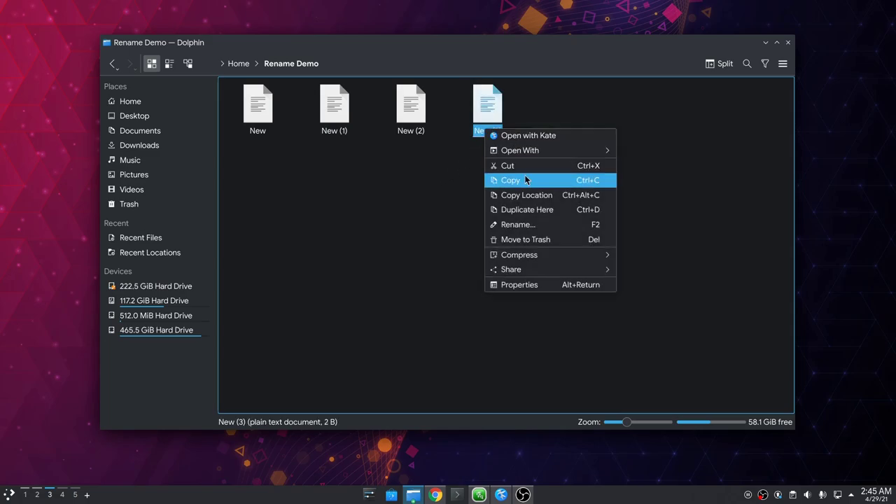
left_click(530, 203)
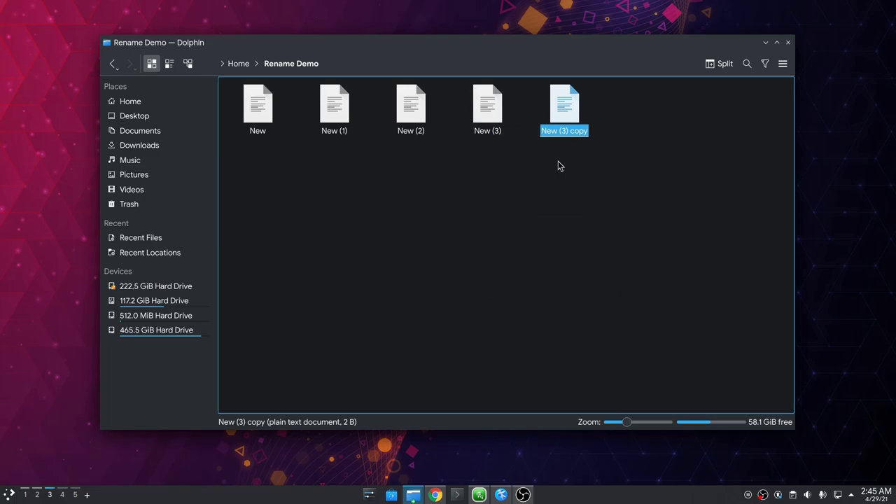
key("ctrl+d")
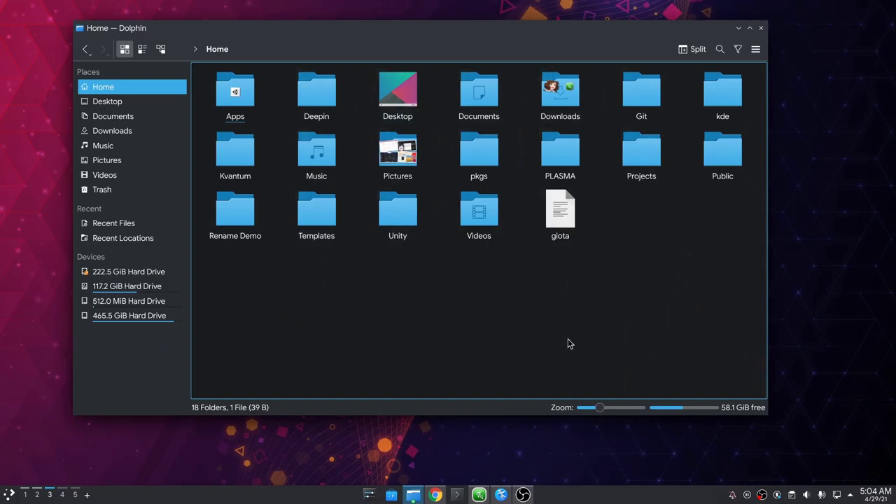
- Switch to the next virtual desktop, open System Settings and find Display Configuration by searching for "reso"
key("ctrl+super+Right")
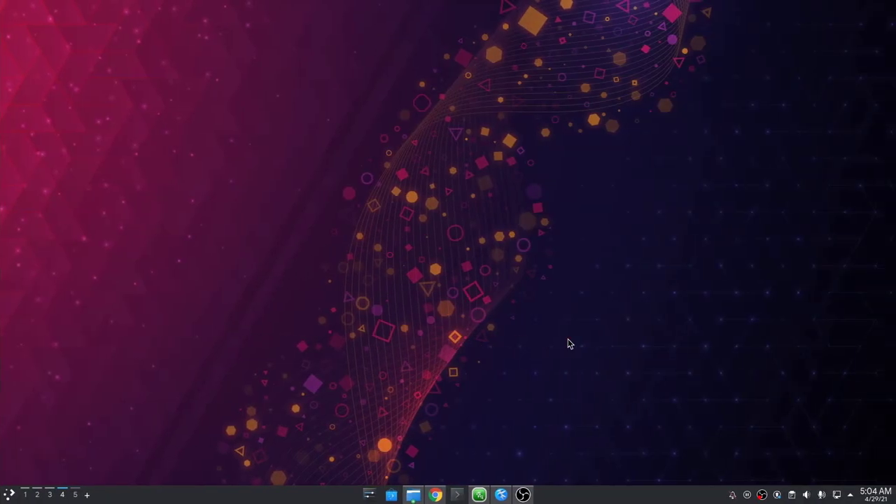
left_click(367, 496)
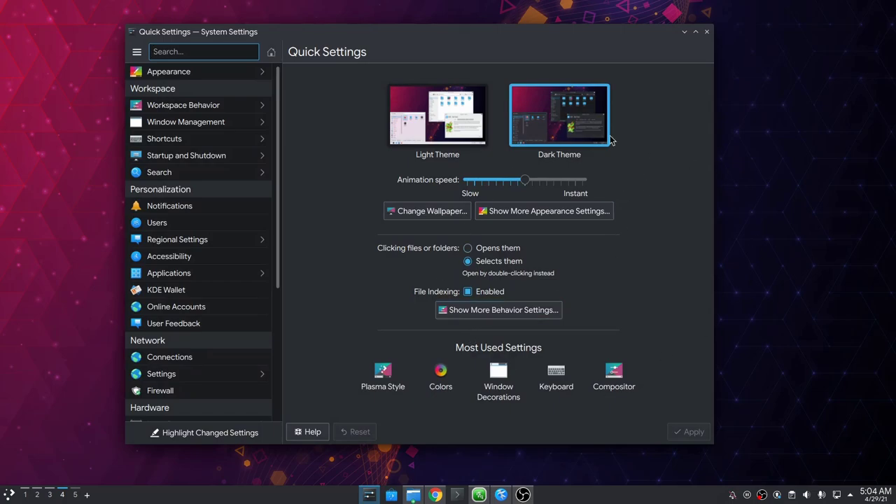
type("reso")
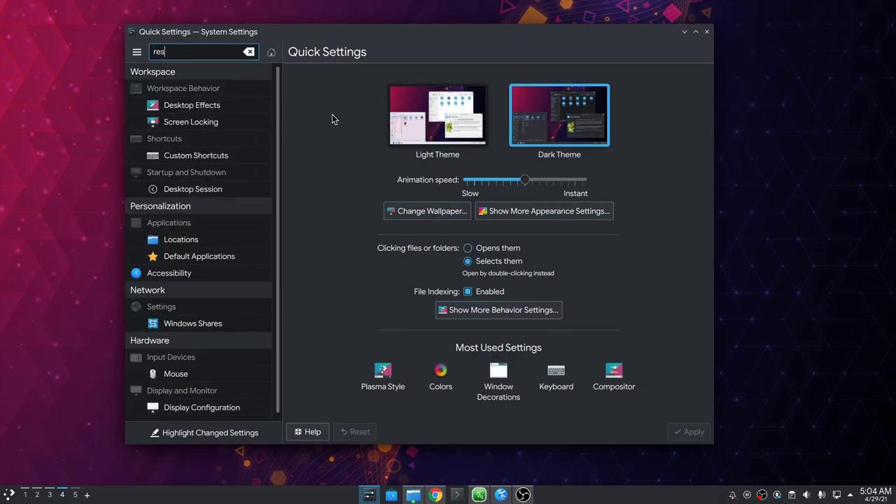
left_click(238, 157)
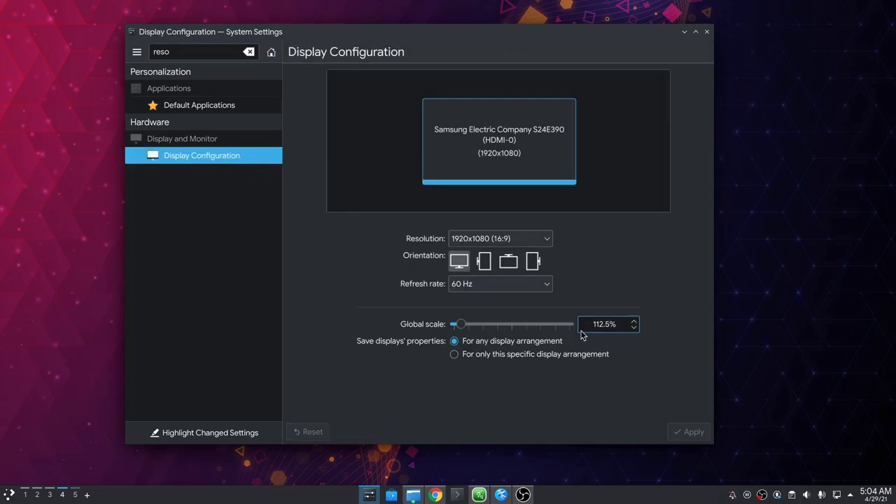
- Raise the display's global scale to 156.25%
scroll(632, 323, "up", 7)
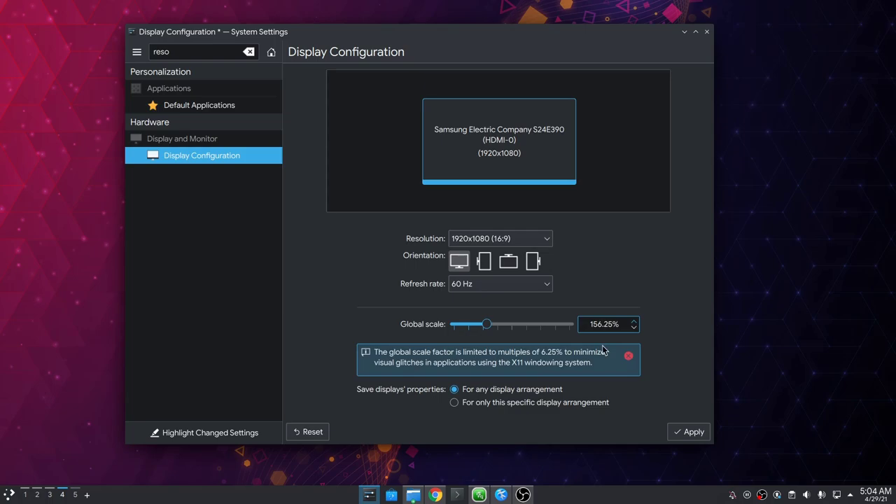